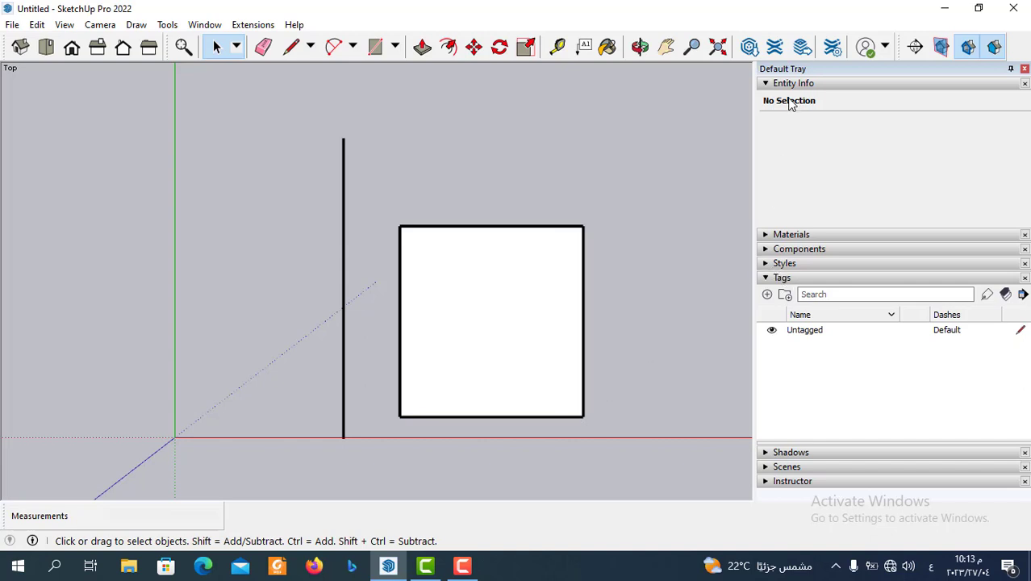
# Step: Open the style's Edge settings and keep the edge Color at All same, in black
pyautogui.click(767, 263)
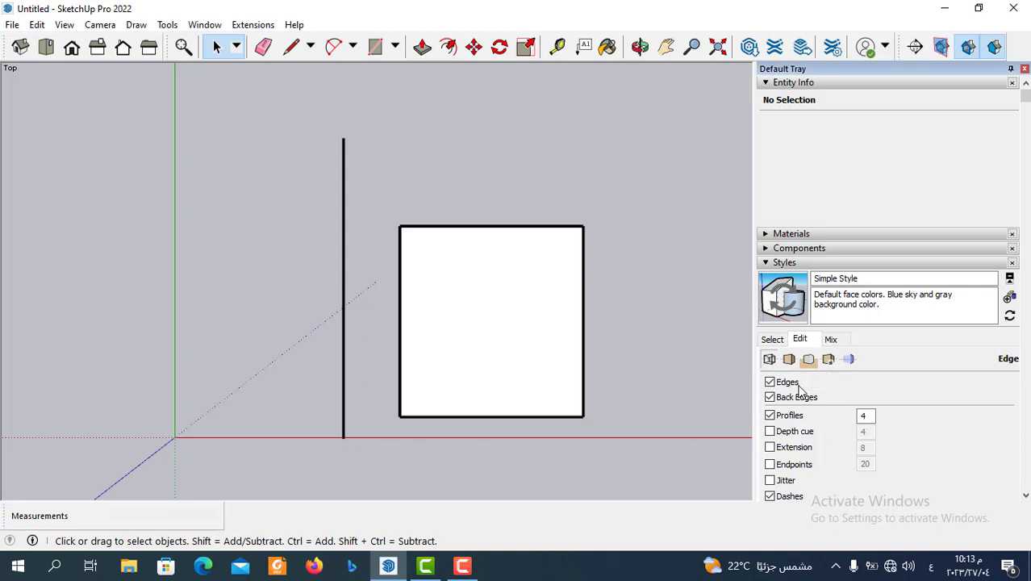
pyautogui.scroll(-2, 798, 391)
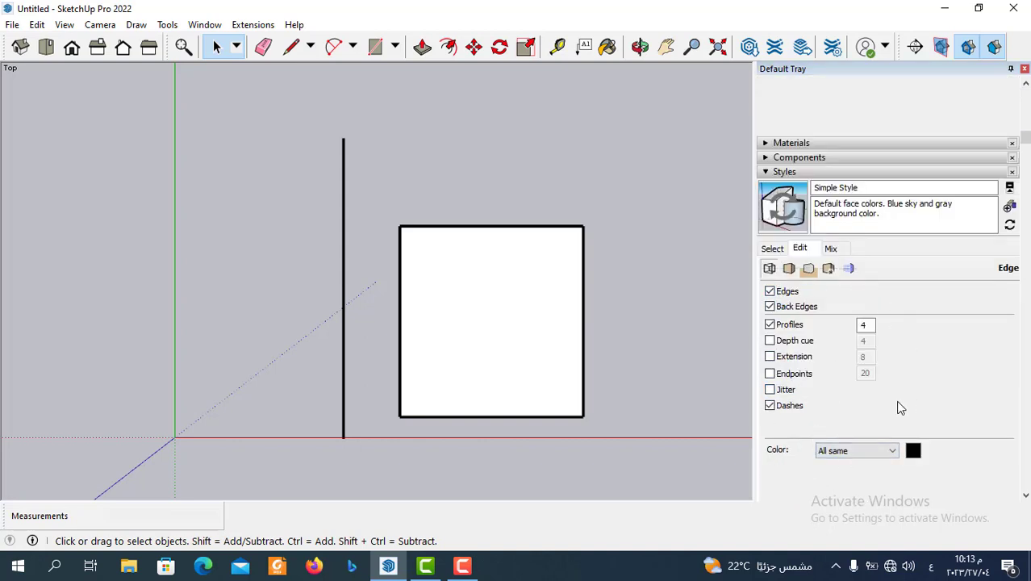
pyautogui.click(892, 459)
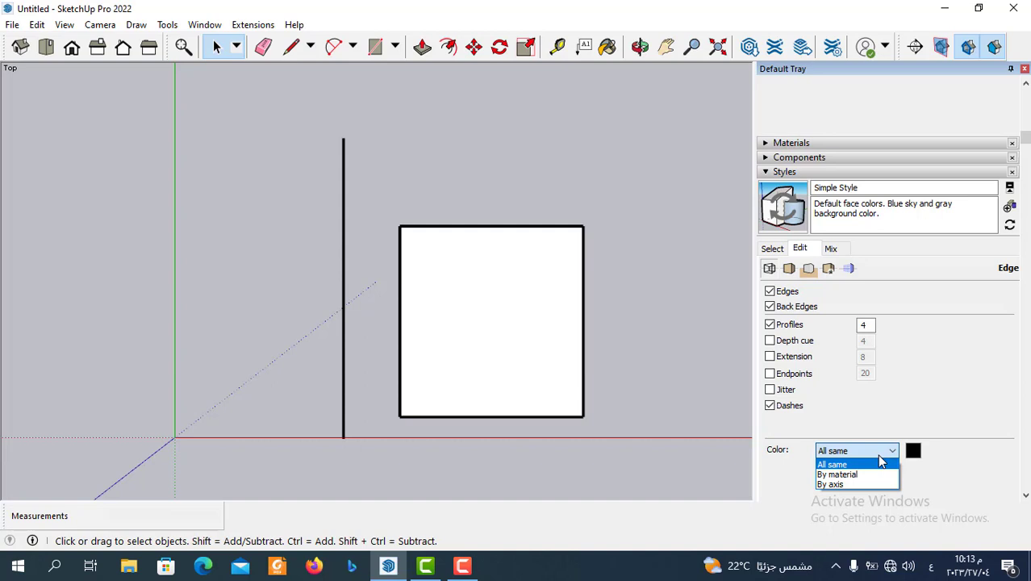
pyautogui.click(836, 466)
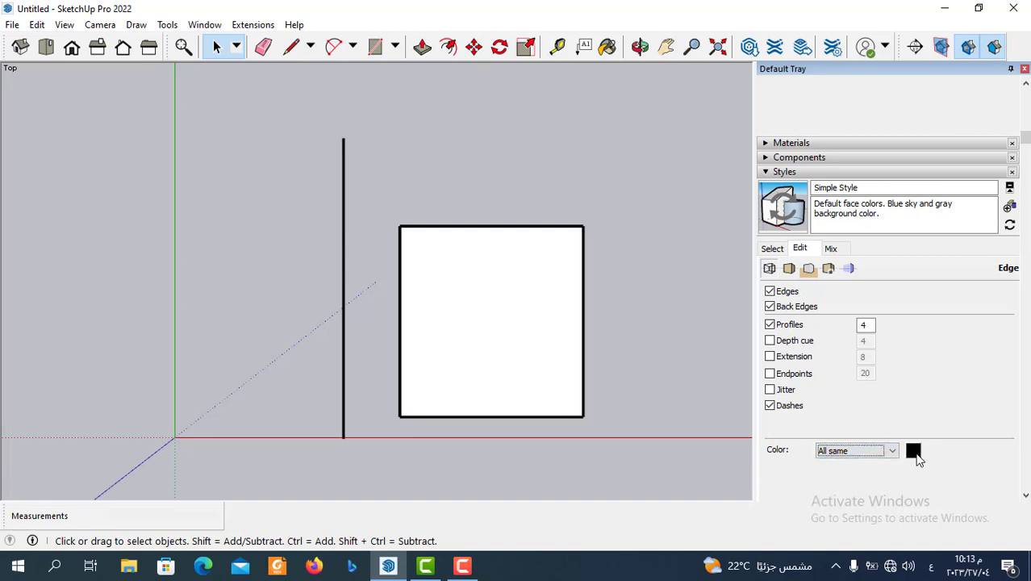
# Step: Change the shared edge colour to full bright red in Choose Color and apply it
pyautogui.click(916, 457)
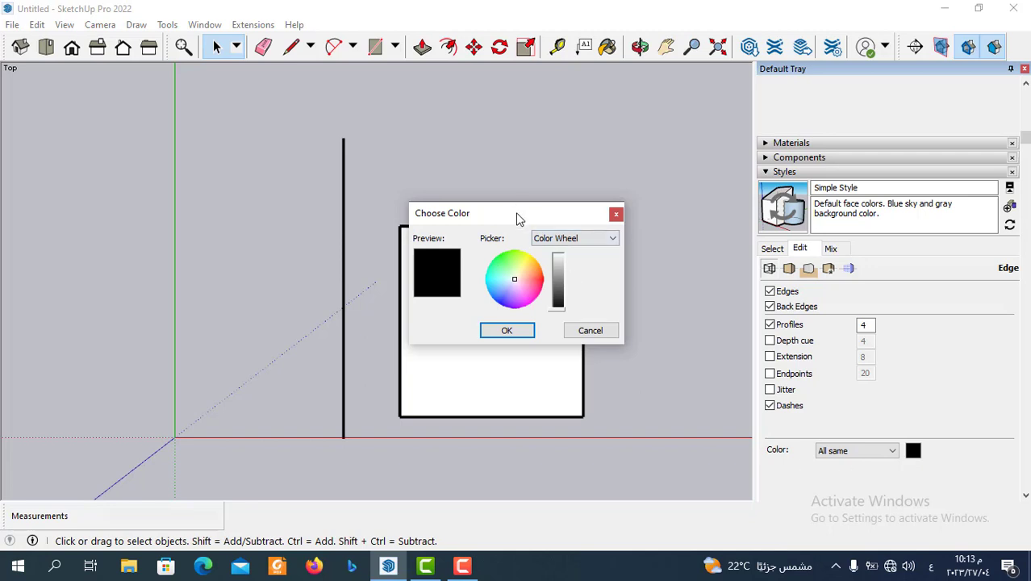
pyautogui.moveTo(517, 219)
pyautogui.mouseDown()
pyautogui.moveTo(638, 204)
pyautogui.moveTo(614, 204)
pyautogui.mouseUp()
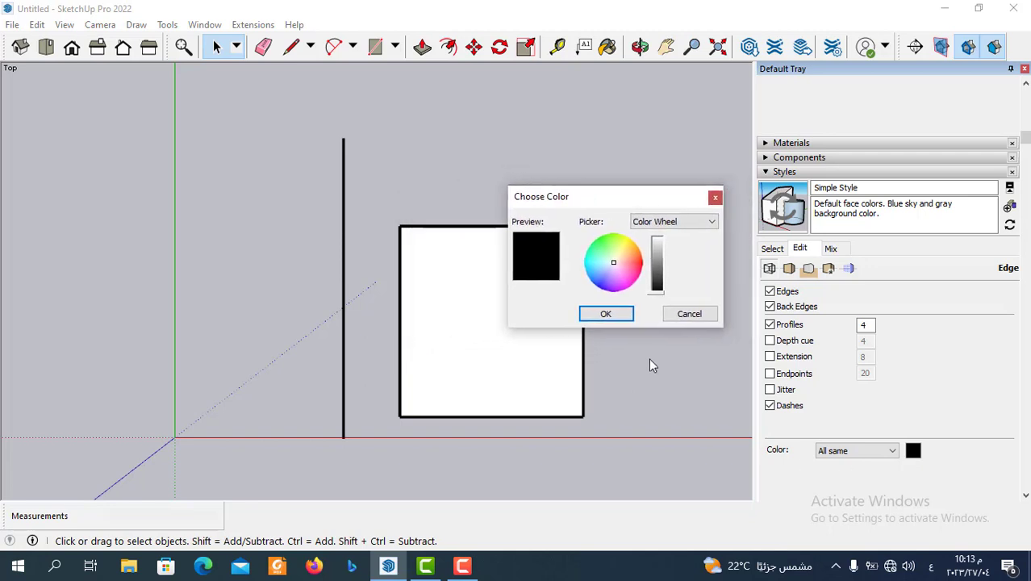
pyautogui.click(638, 263)
pyautogui.click(659, 289)
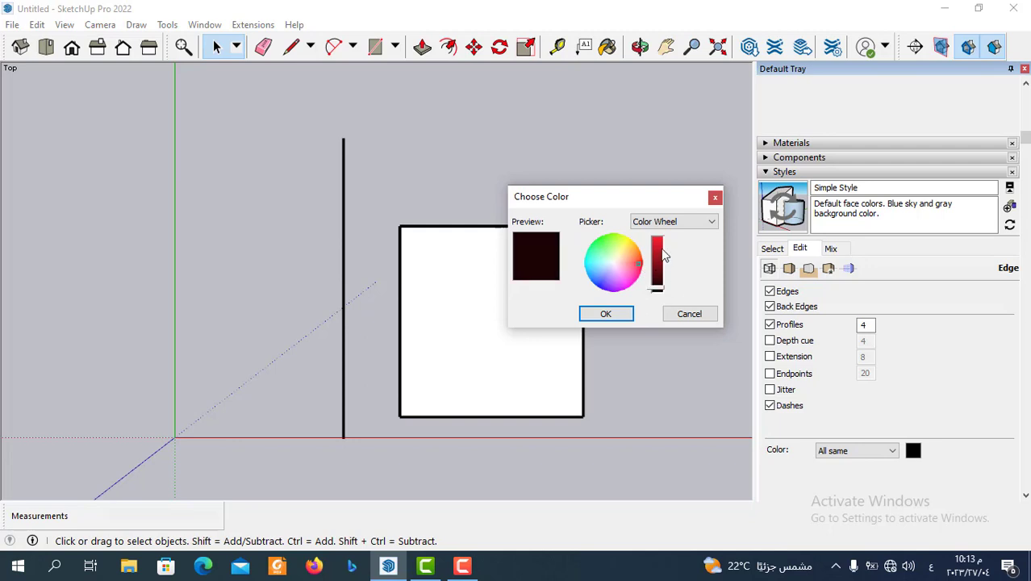
pyautogui.moveTo(663, 255); pyautogui.dragTo(658, 239)
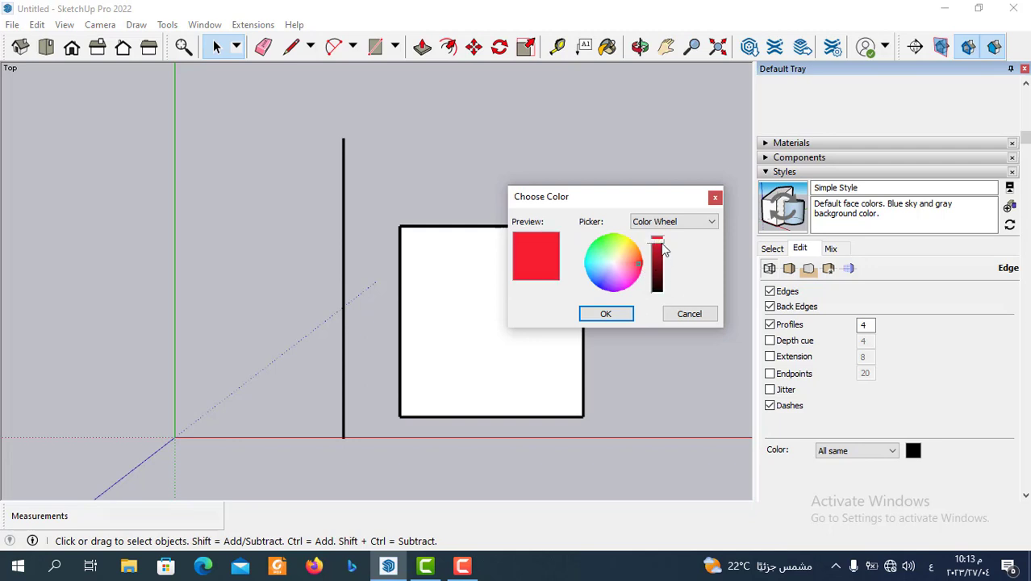
pyautogui.click(605, 314)
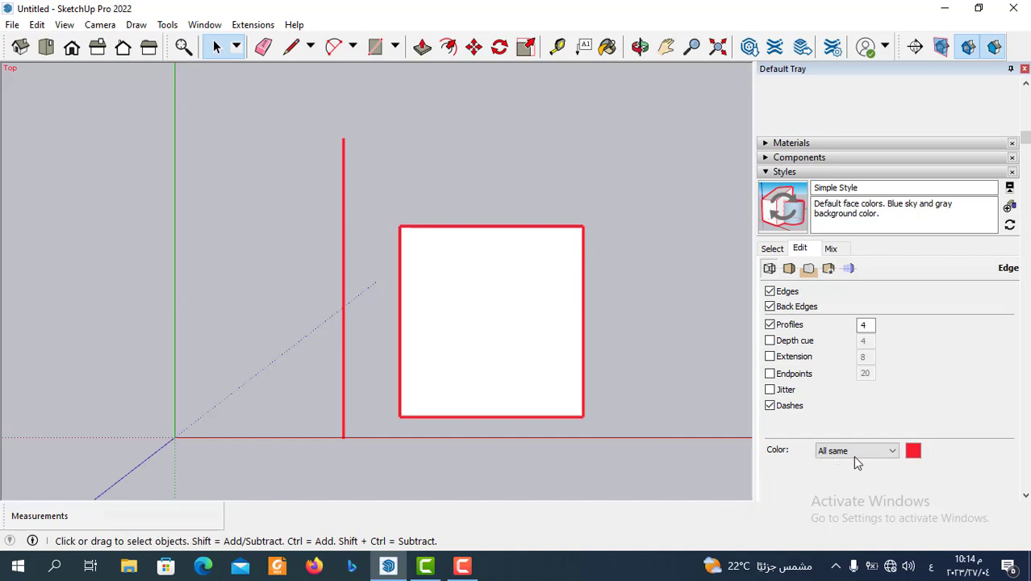
# Step: Try By axis edge colouring, then switch the edge Color to By material
pyautogui.click(892, 453)
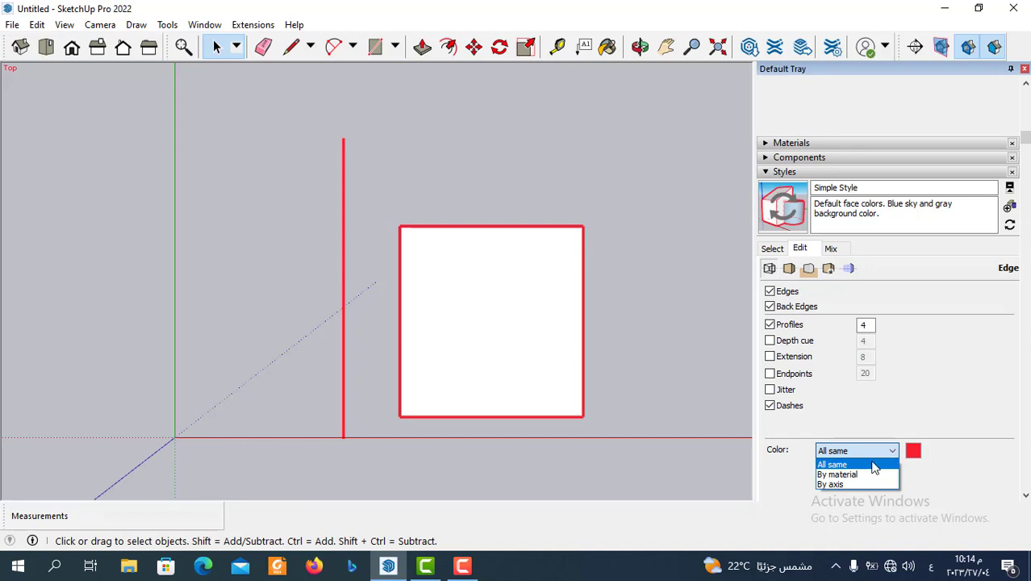
pyautogui.click(839, 484)
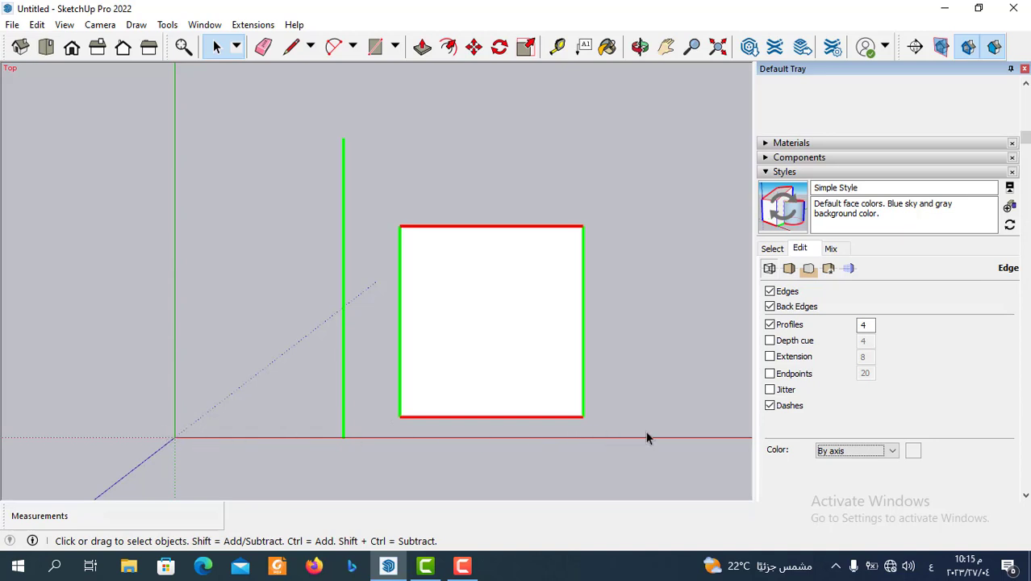
pyautogui.click(594, 497)
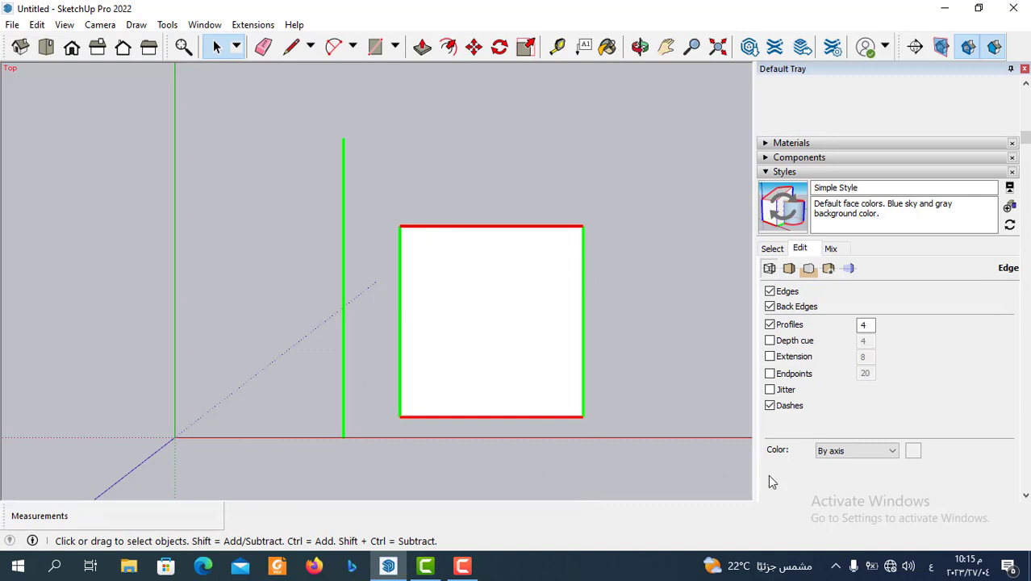
pyautogui.click(893, 454)
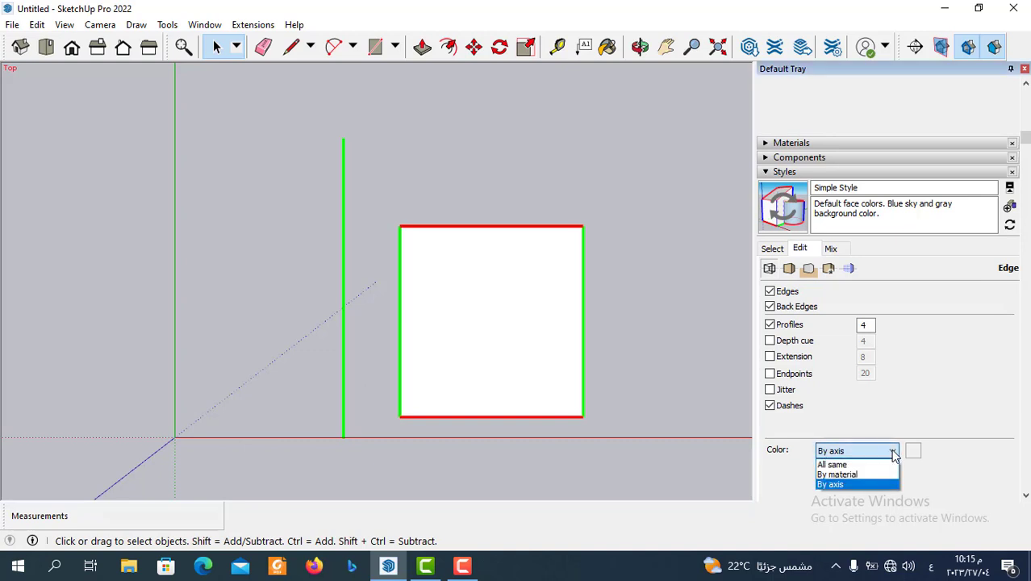
pyautogui.click(852, 475)
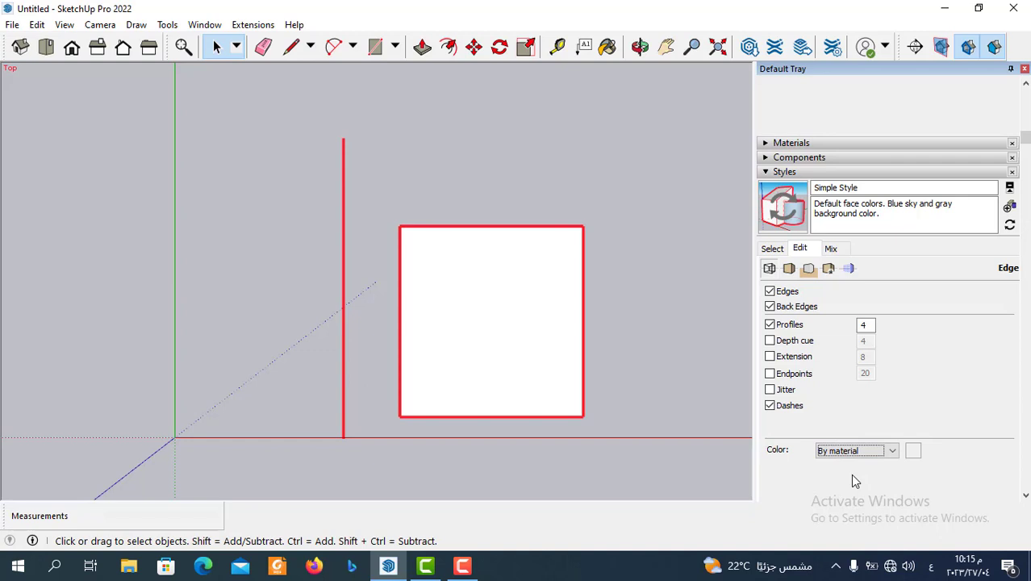
# Step: Paint the vertical line yellow (Color D05) and the square's bottom edge red-brown (Color B06)
pyautogui.click(767, 145)
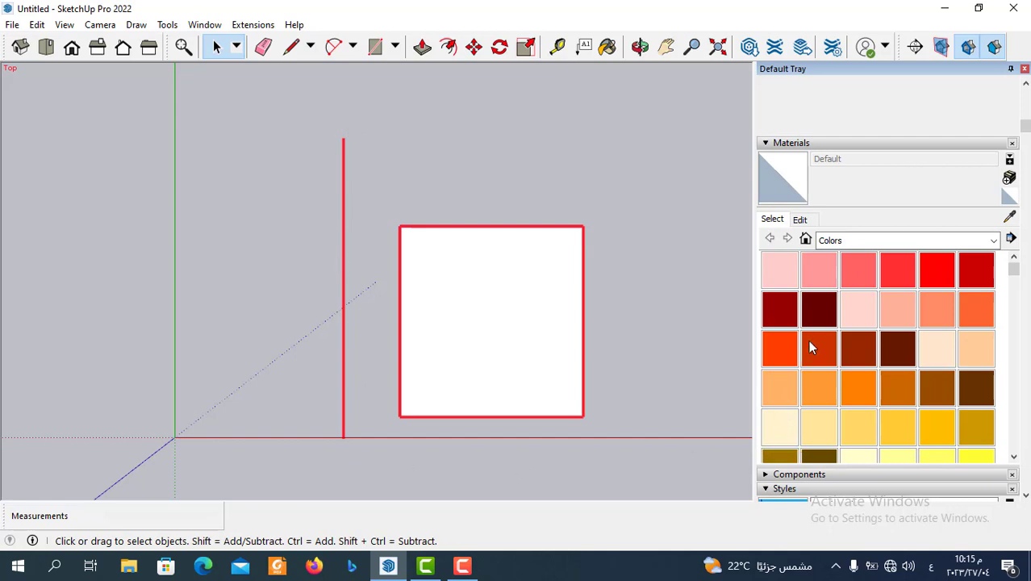
pyautogui.click(938, 428)
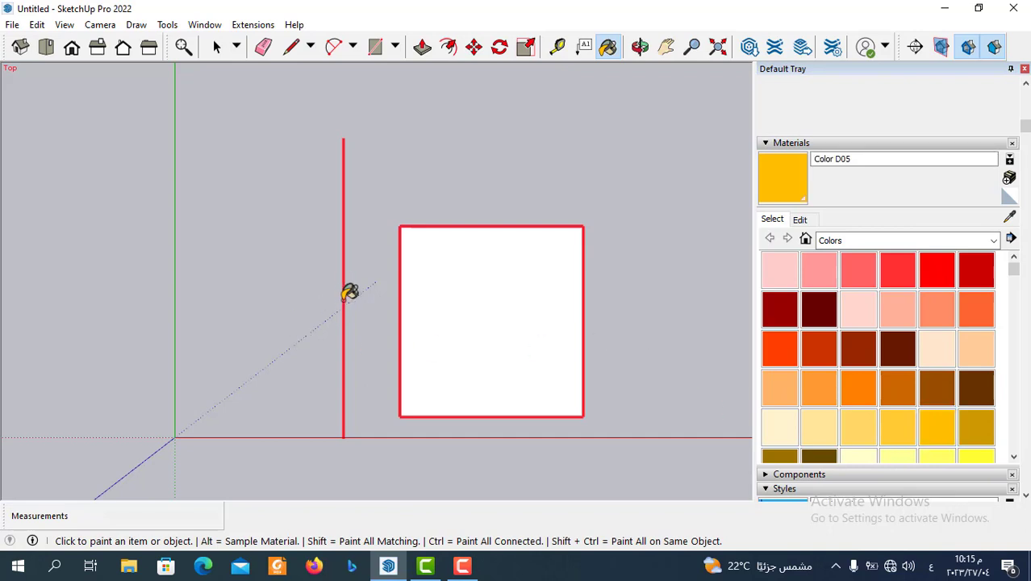
pyautogui.click(345, 295)
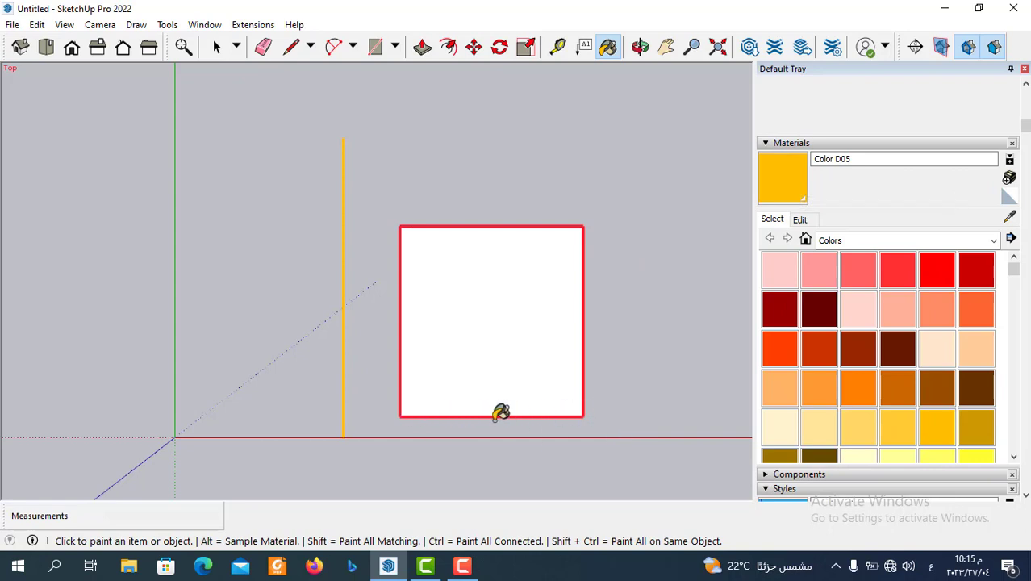
pyautogui.click(823, 347)
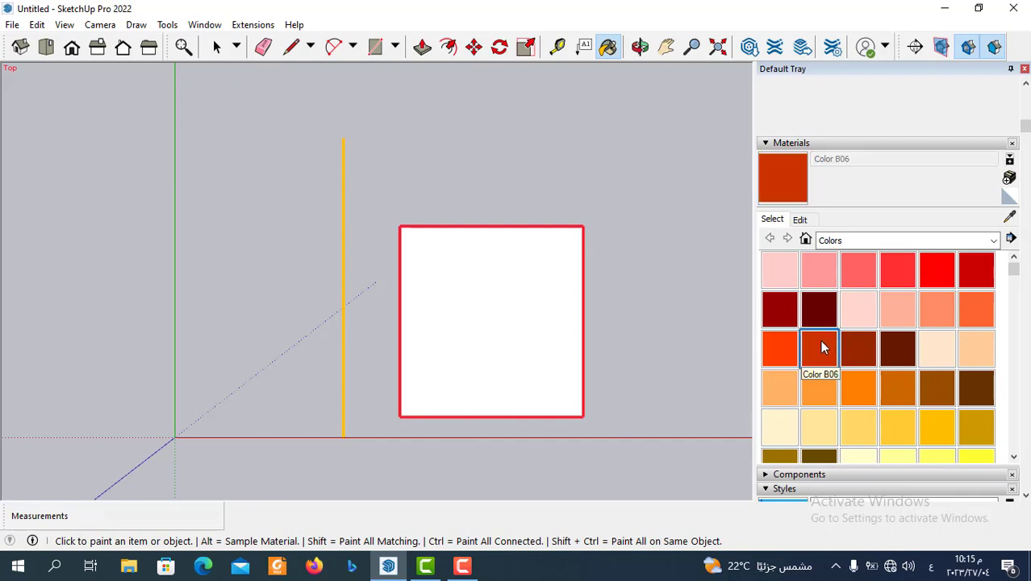
pyautogui.click(517, 415)
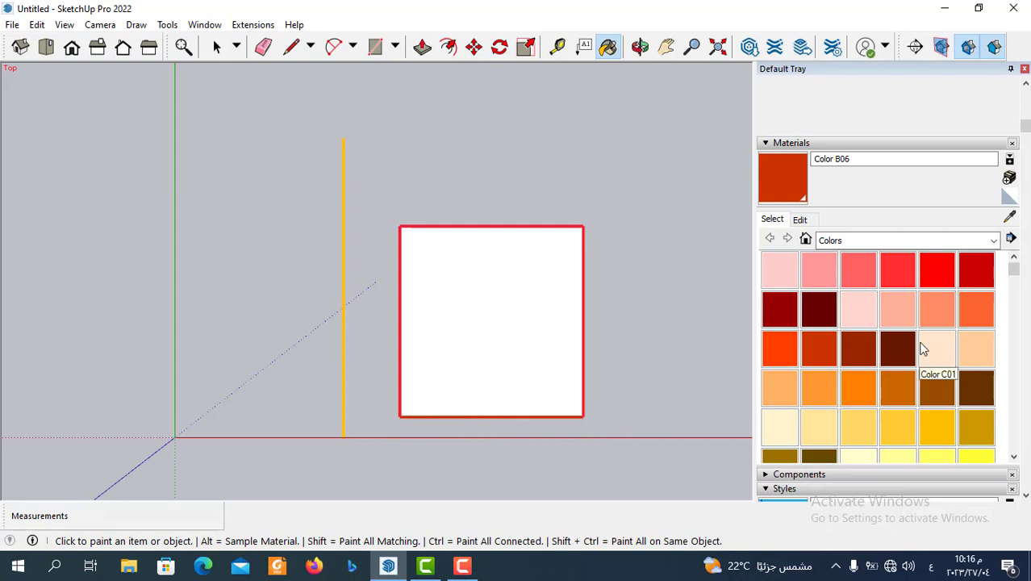
# Step: Paint the square's right edge cyan with Color H06, undoing an accidental face fill
pyautogui.scroll(-2, 916, 364)
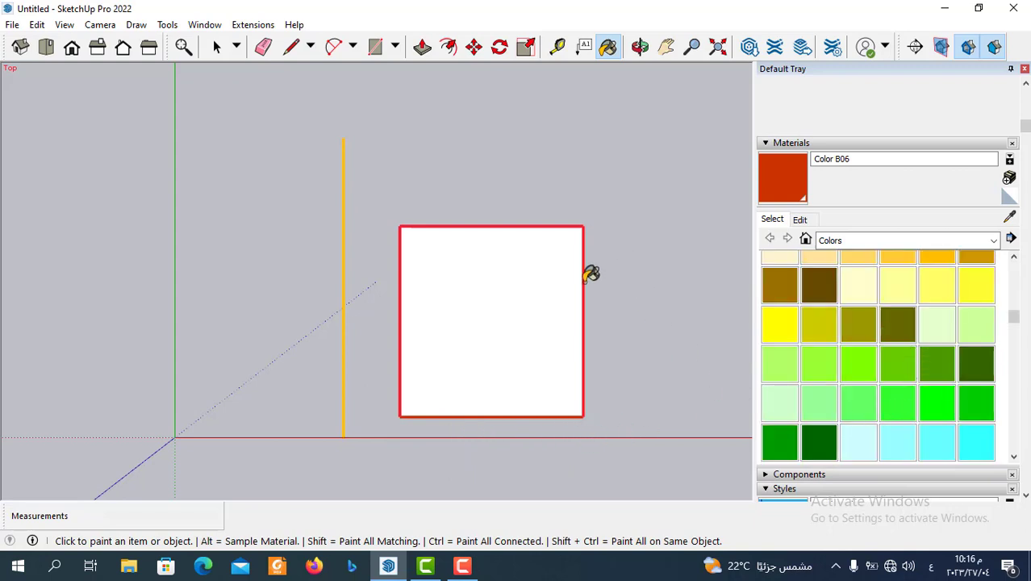
pyautogui.scroll(-2, 936, 436)
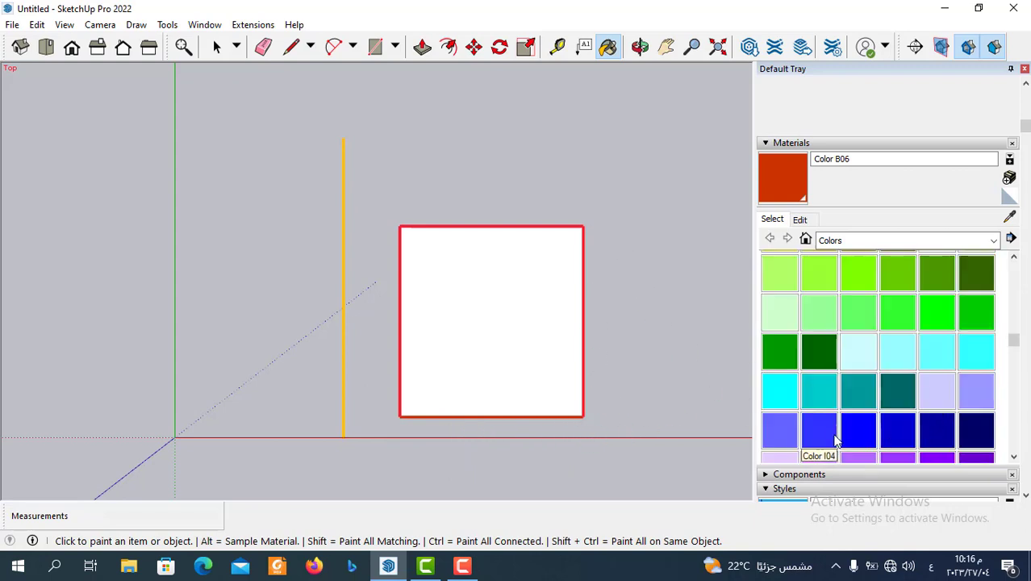
pyautogui.click(820, 397)
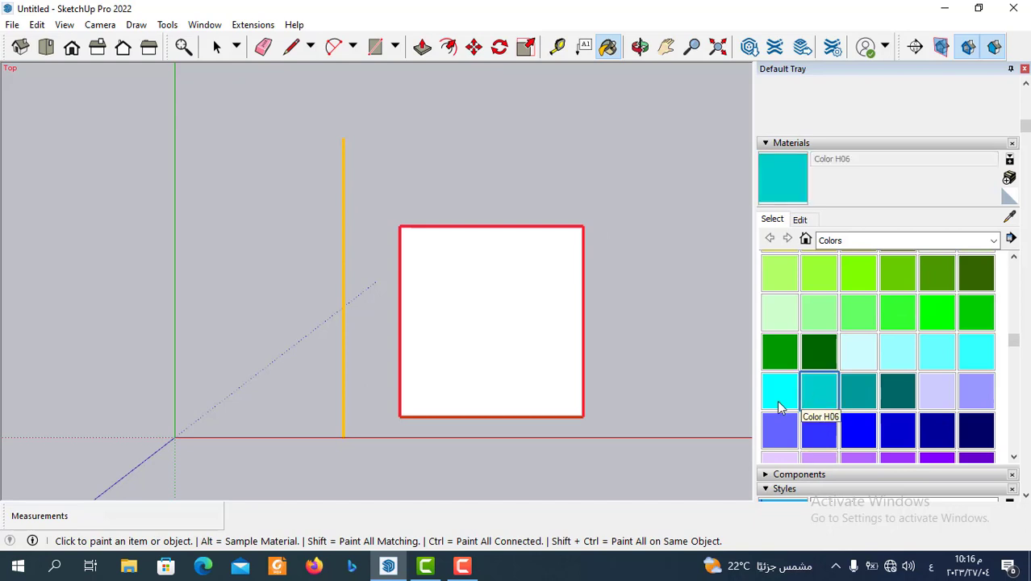
pyautogui.click(580, 306)
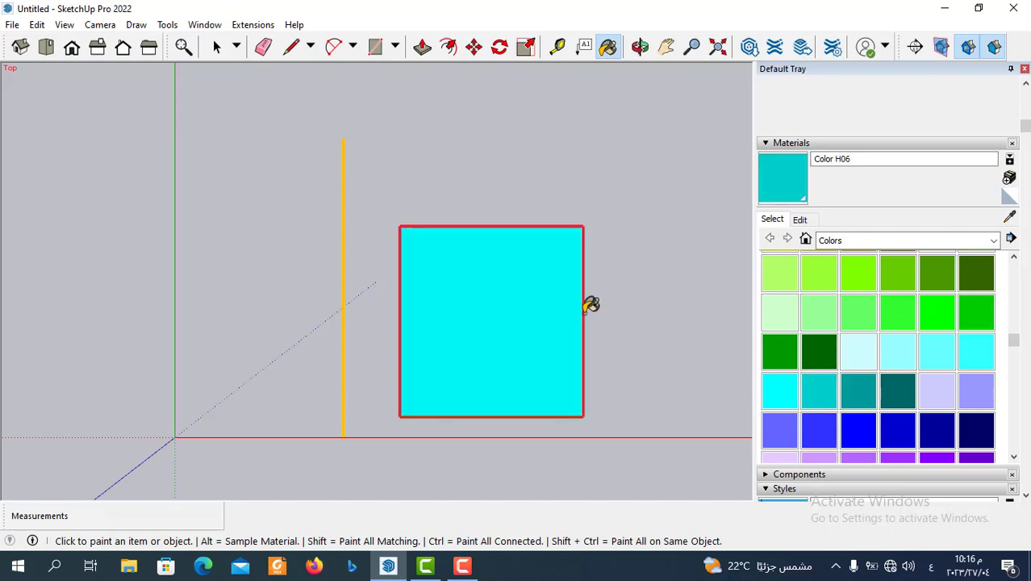
pyautogui.hotkey('ctrl', 'z')
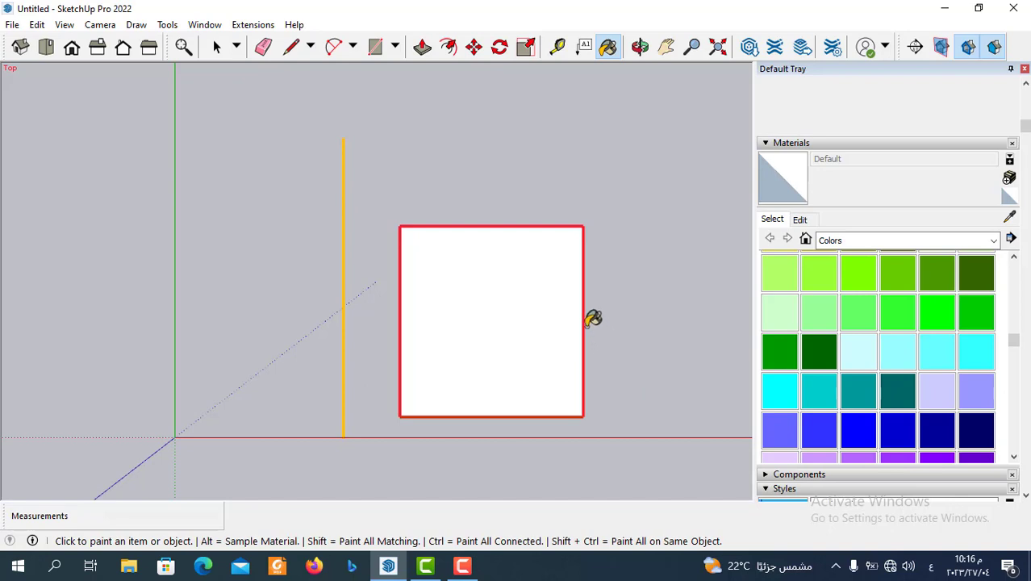
pyautogui.click(819, 390)
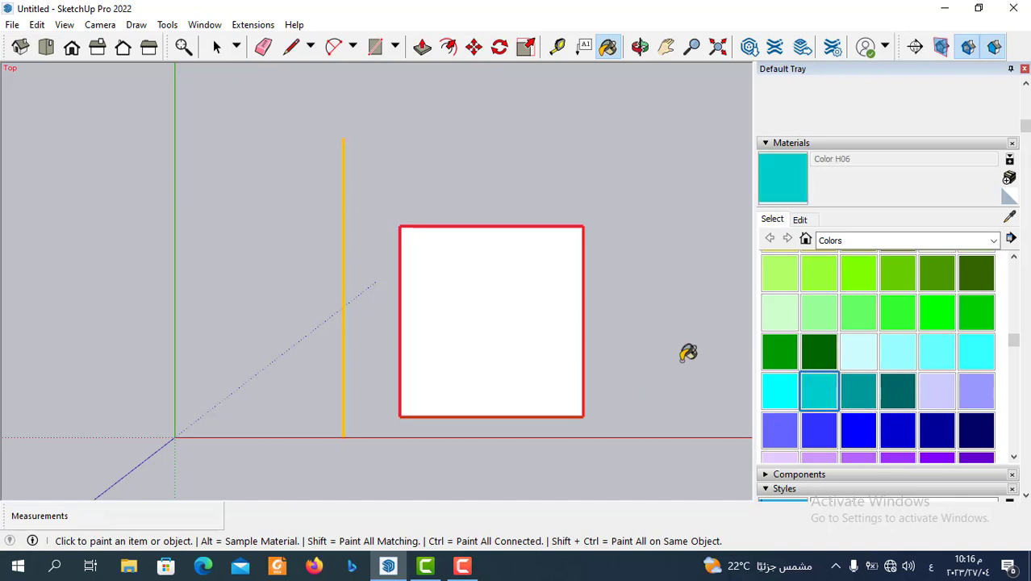
pyautogui.click(584, 307)
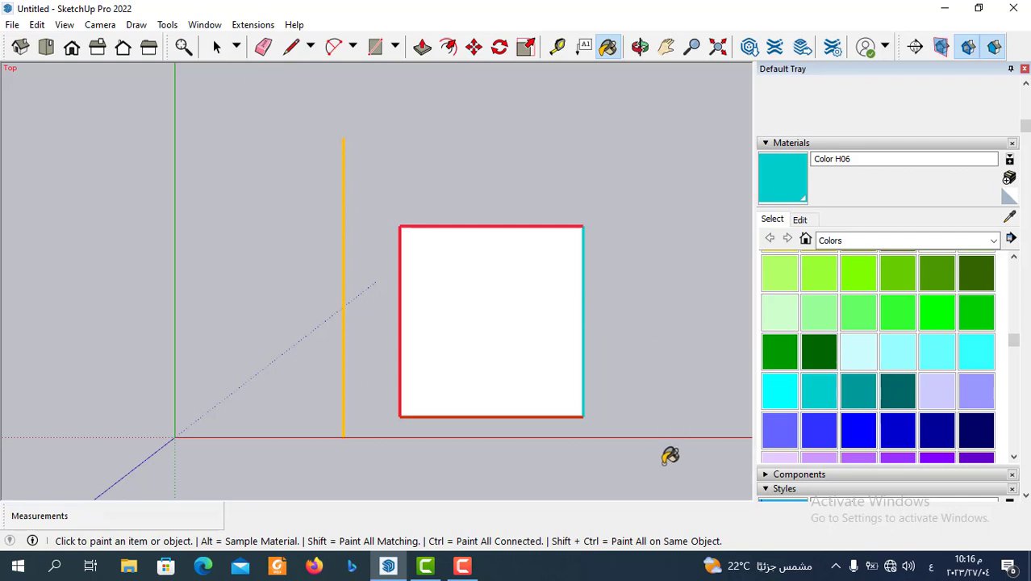
# Step: Paint the square's top edge purple with Color K07
pyautogui.scroll(-2, 914, 373)
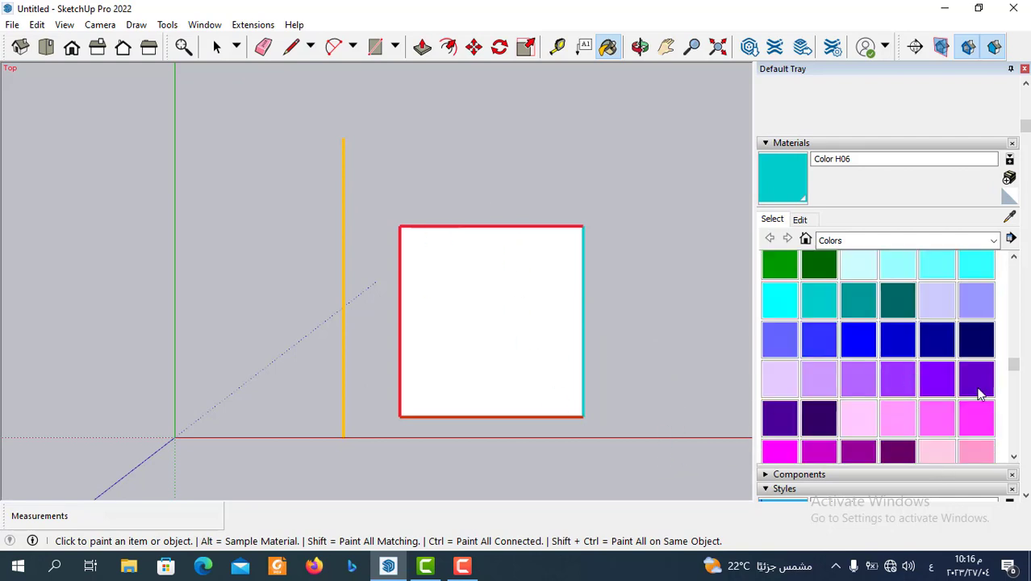
pyautogui.scroll(-2, 959, 390)
pyautogui.scroll(-2, 941, 389)
pyautogui.scroll(2, 916, 386)
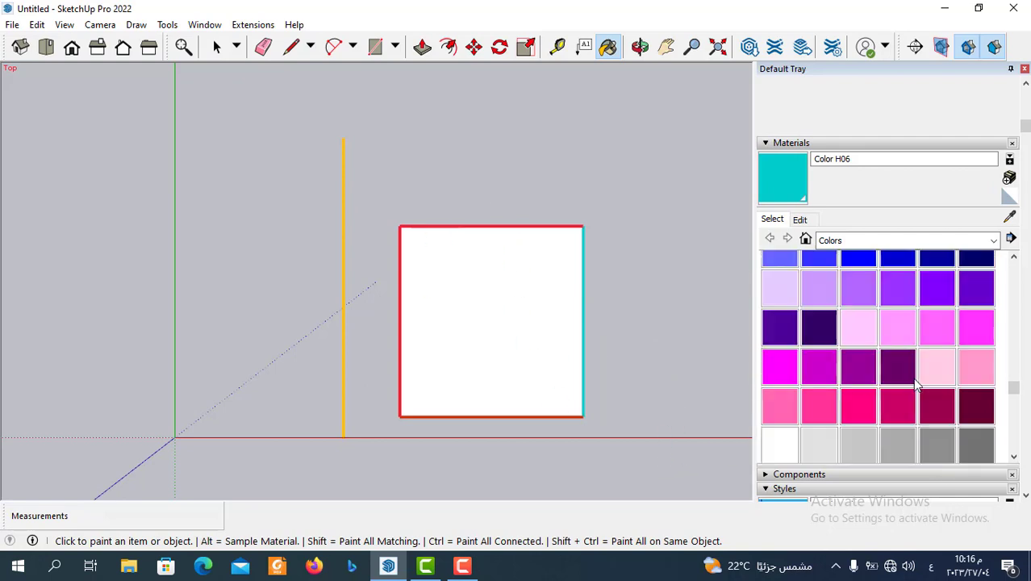
pyautogui.click(860, 371)
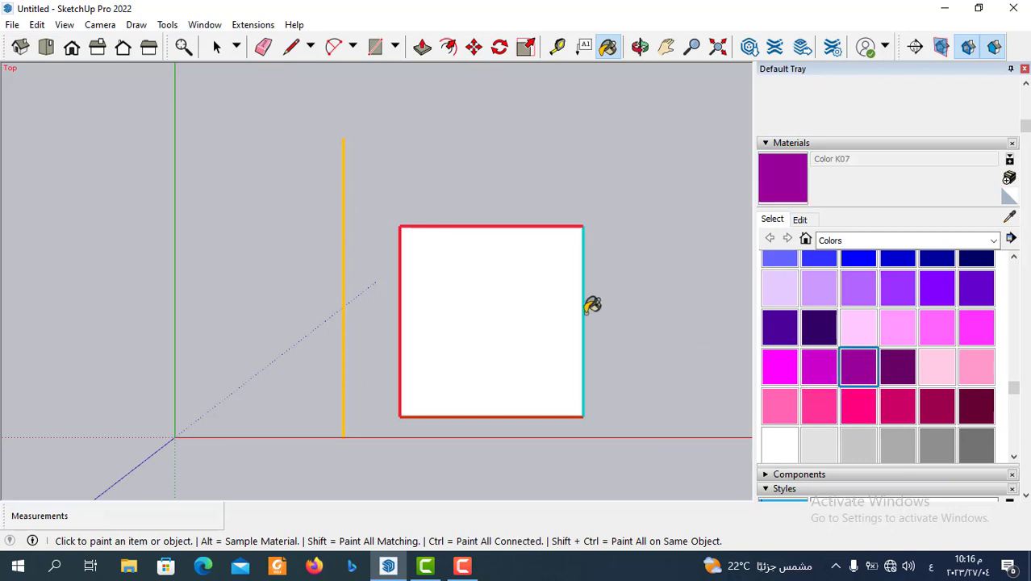
pyautogui.click(463, 226)
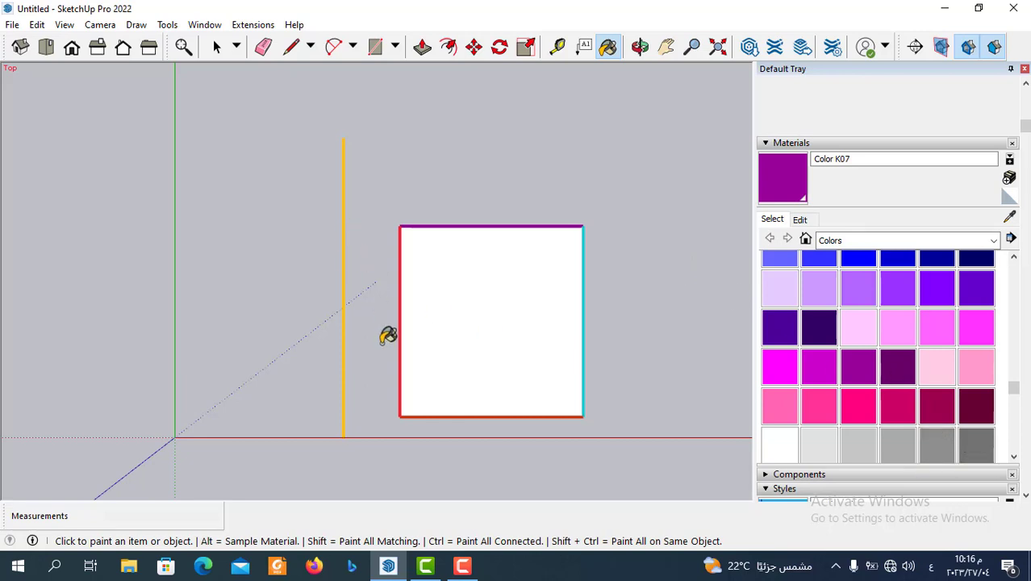
# Step: Paint the square's left edge dark blue with Color I06
pyautogui.scroll(3, 869, 357)
pyautogui.scroll(-1, 876, 355)
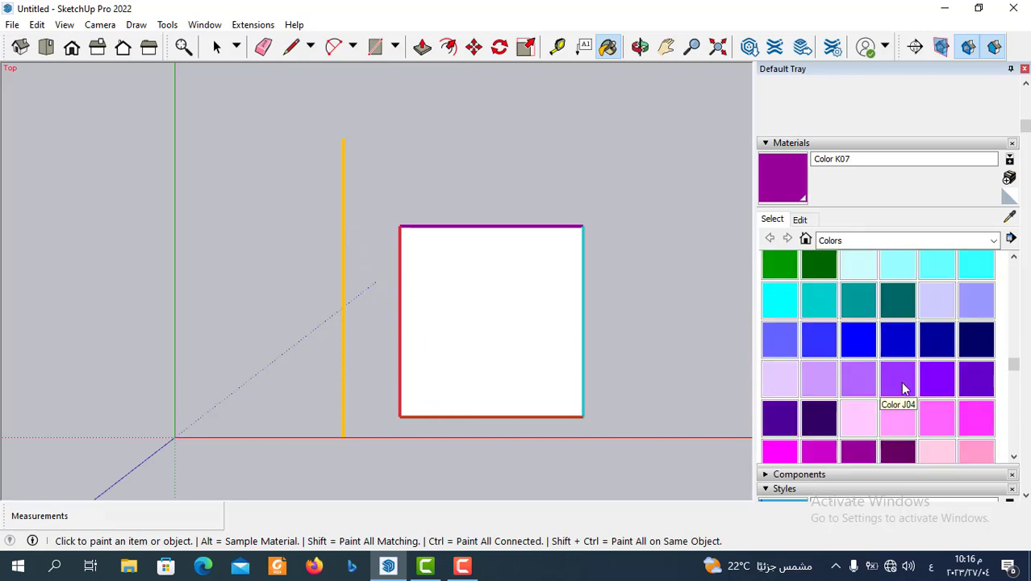
pyautogui.click(902, 334)
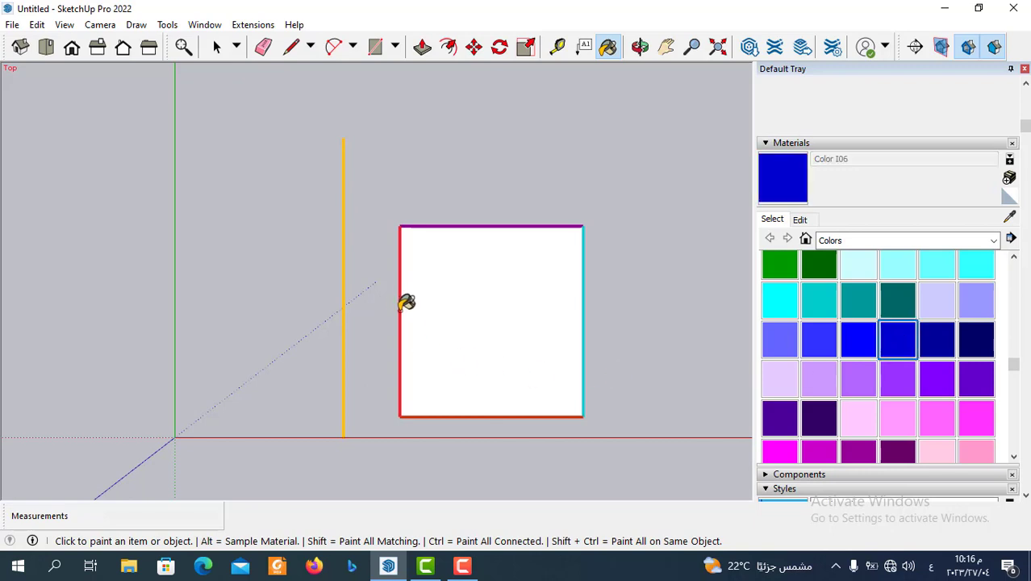
pyautogui.click(401, 305)
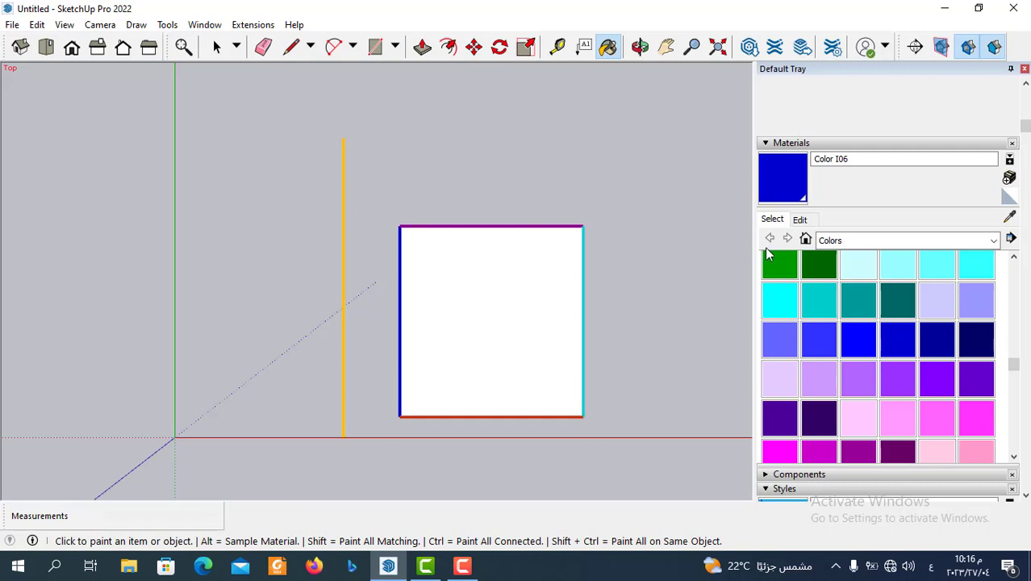
# Step: Collapse Materials and set the style's edge Color back to All same
pyautogui.click(768, 144)
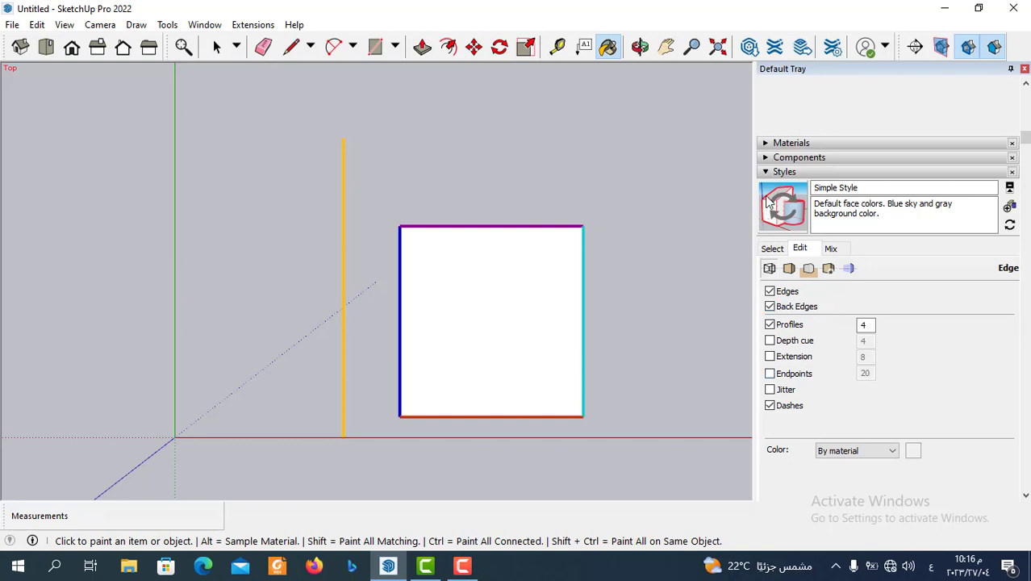
pyautogui.click(801, 252)
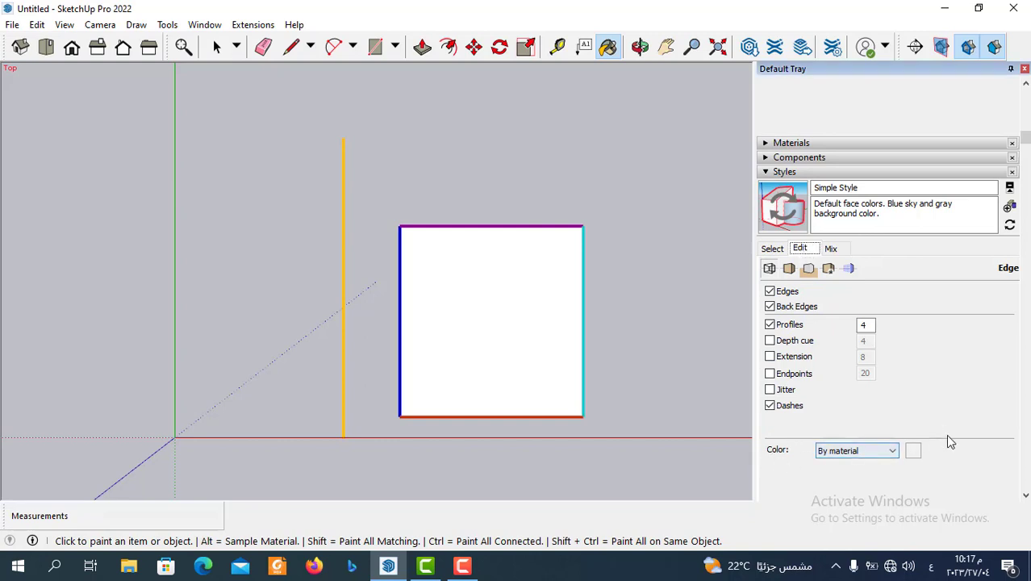
pyautogui.click(894, 453)
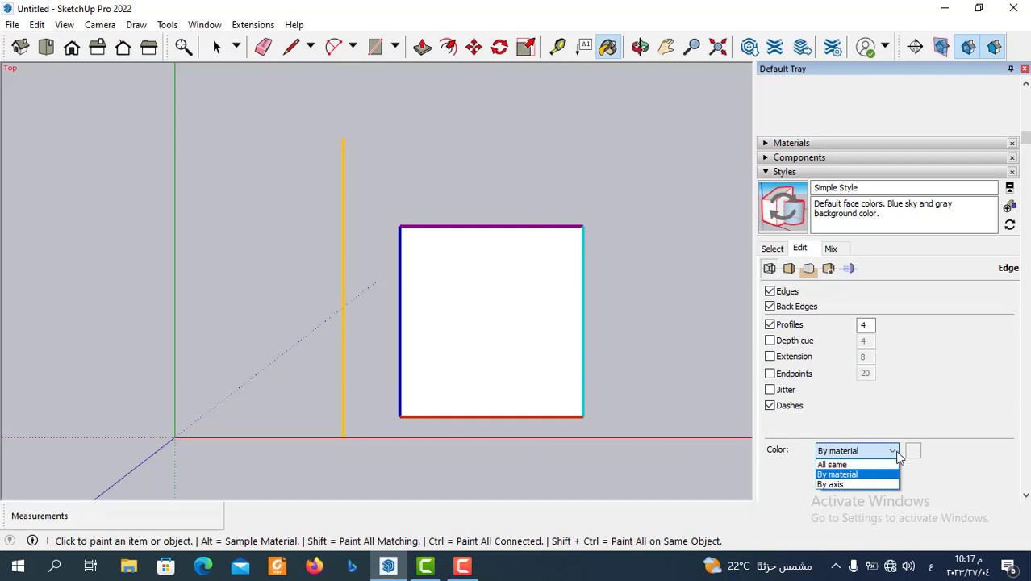
pyautogui.click(841, 466)
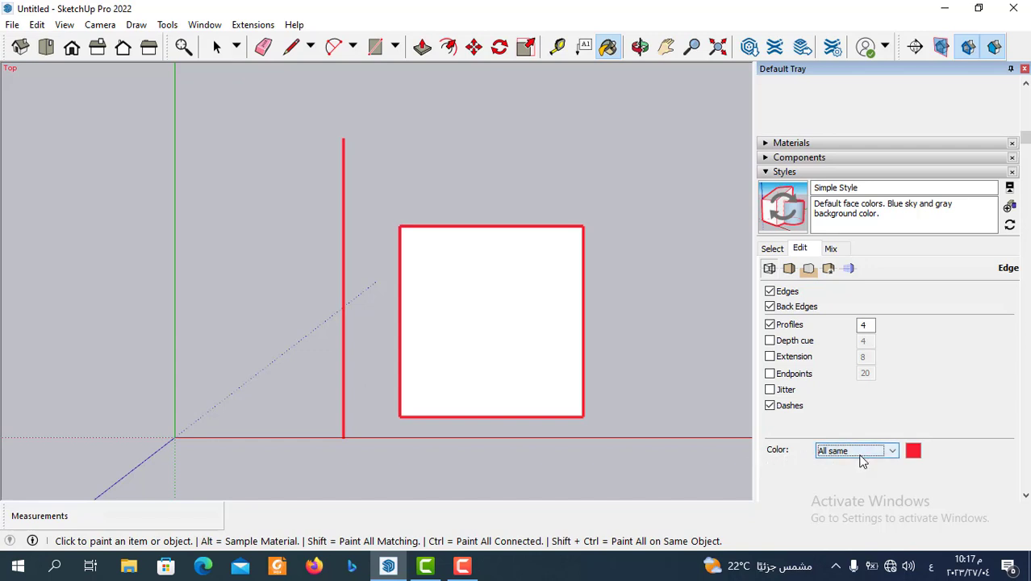
# Step: Change the shared edge colour from red to green and confirm
pyautogui.click(914, 452)
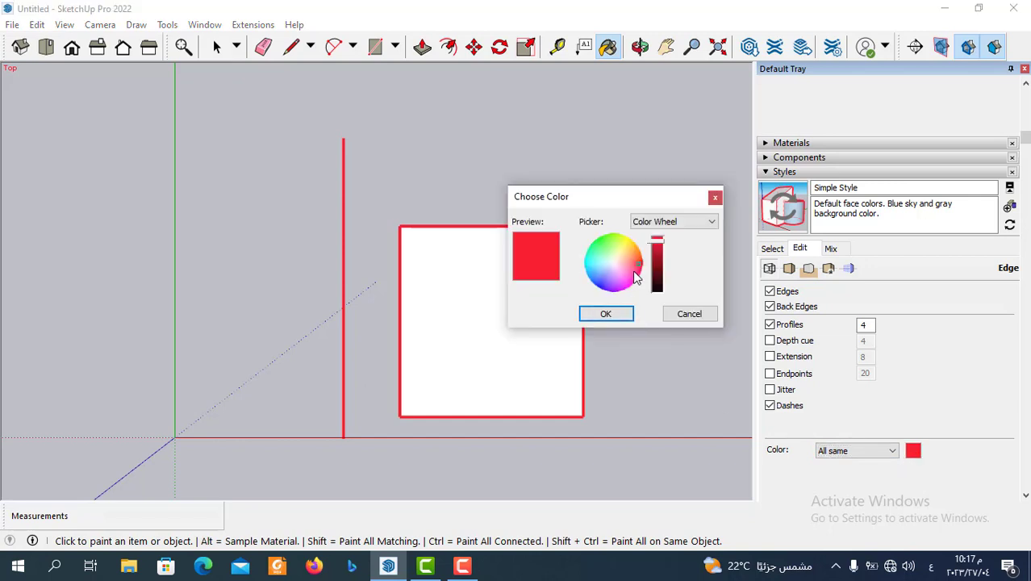
pyautogui.moveTo(636, 275); pyautogui.dragTo(608, 248)
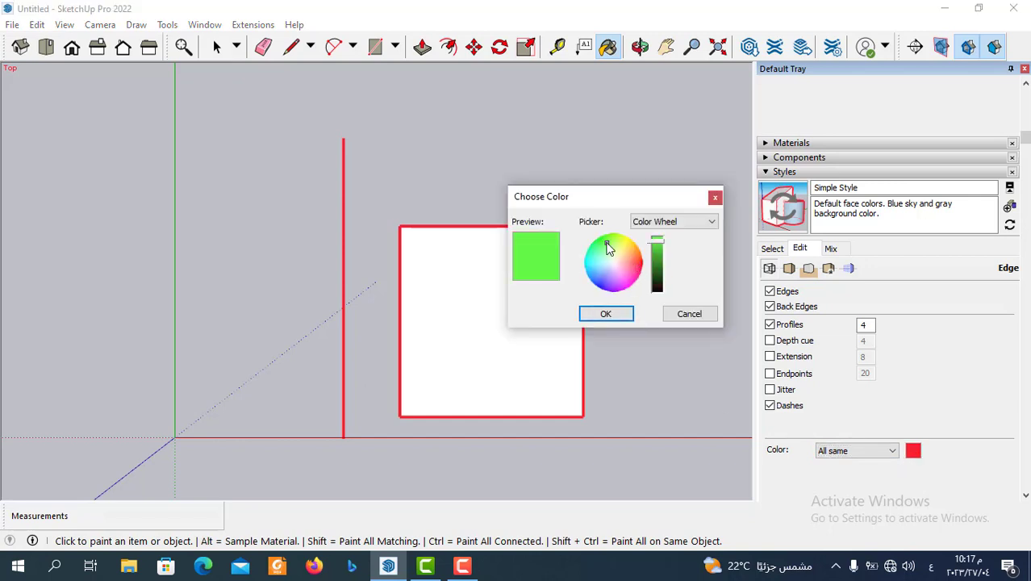
pyautogui.click(620, 317)
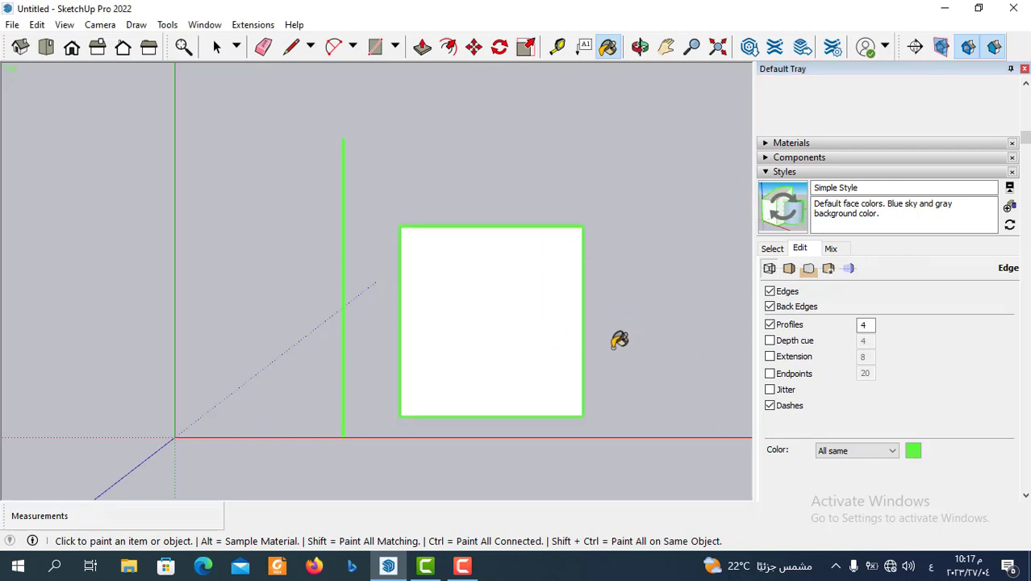
# Step: Set the edge Color to By axis
pyautogui.click(890, 452)
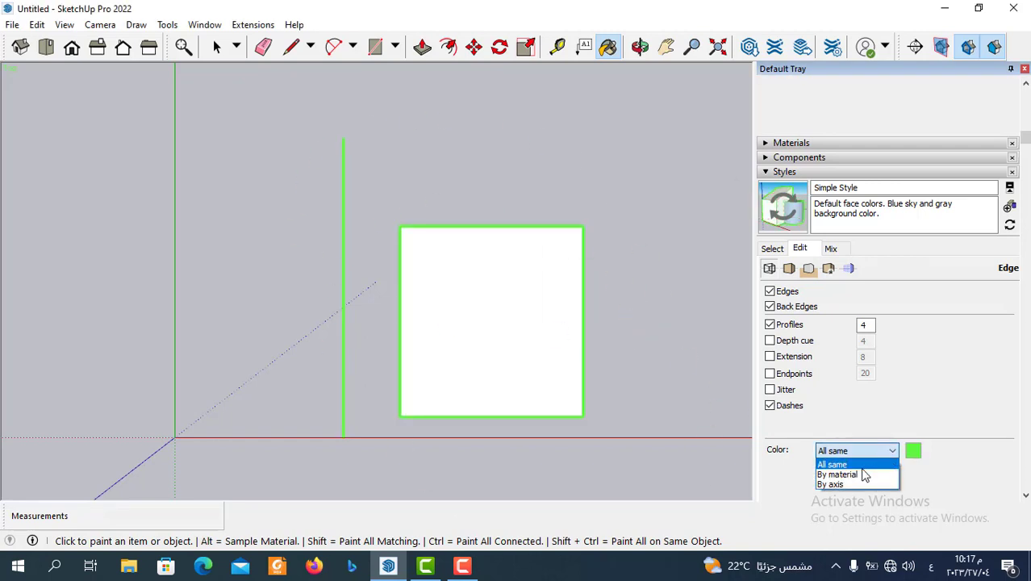
pyautogui.click(837, 484)
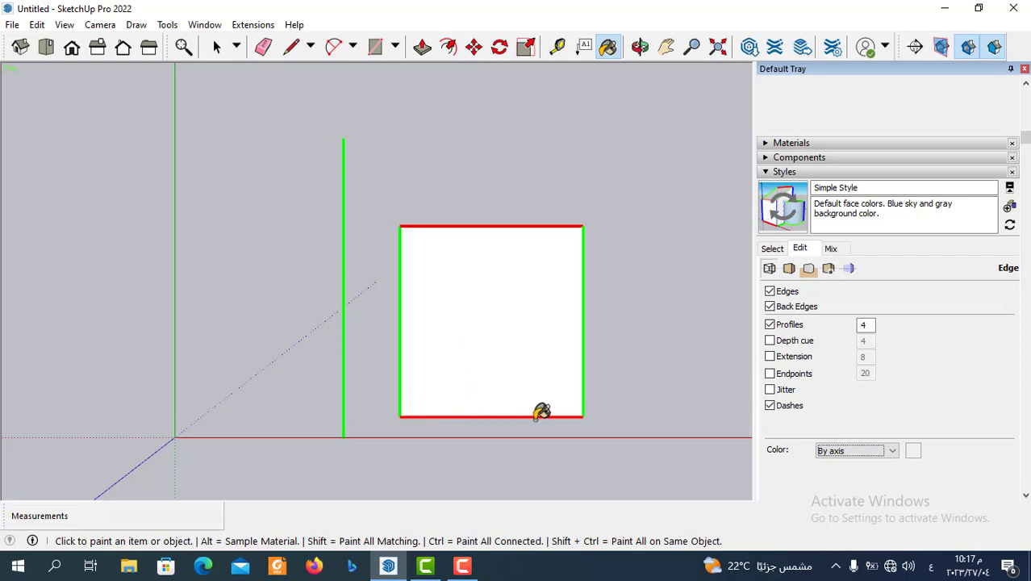
pyautogui.scroll(-2, 334, 377)
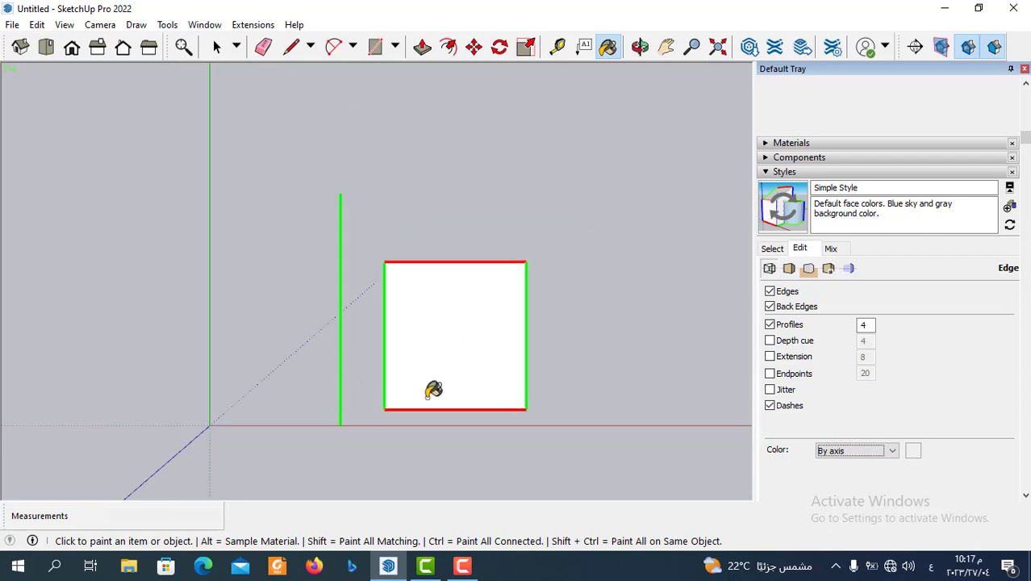
pyautogui.scroll(1, 500, 410)
# Step: Draw a vertical and a horizontal line forming an L right of the square
pyautogui.click(290, 46)
pyautogui.click(601, 233)
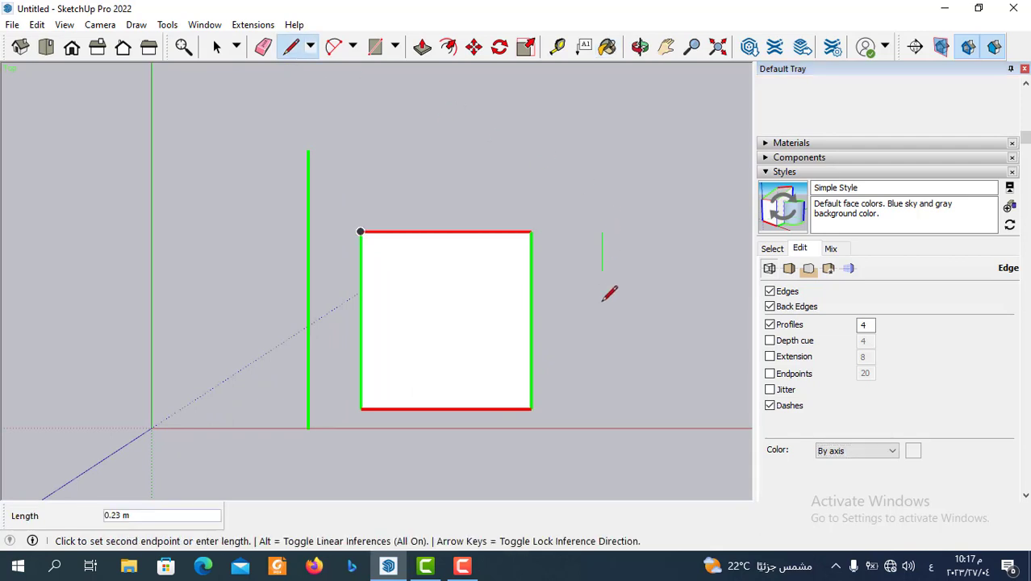
pyautogui.click(602, 409)
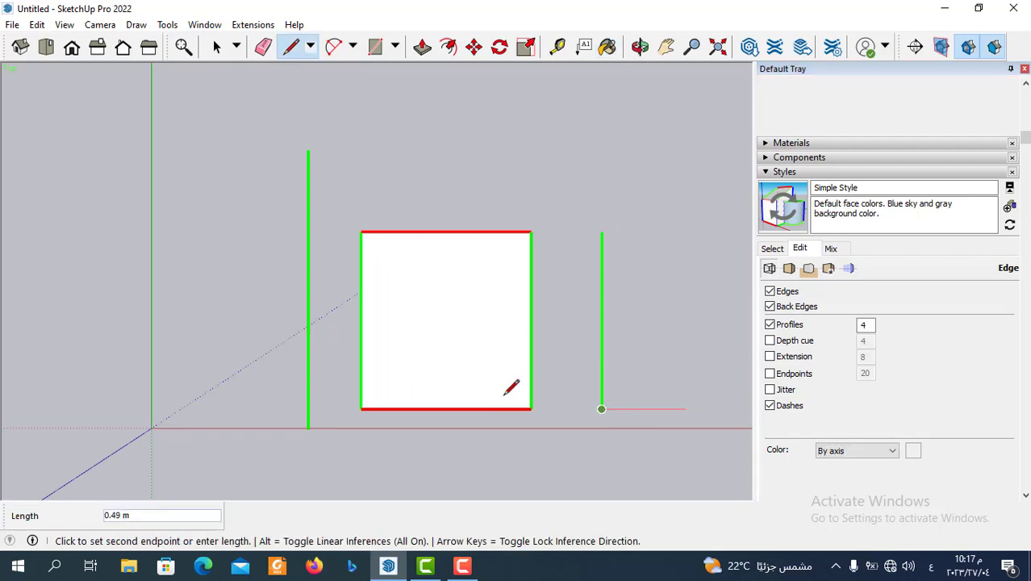
pyautogui.scroll(-1, 505, 395)
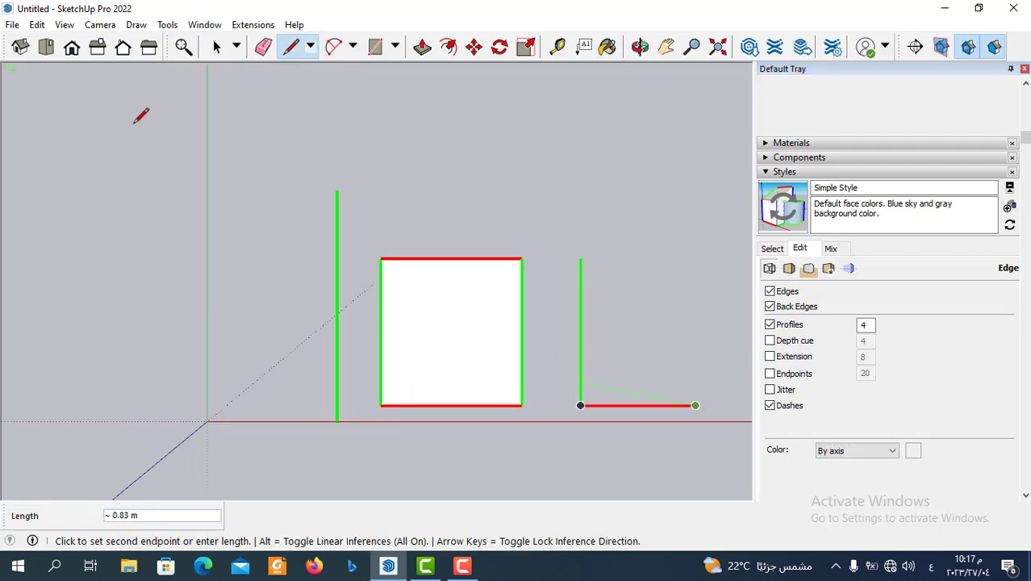
pyautogui.click(217, 46)
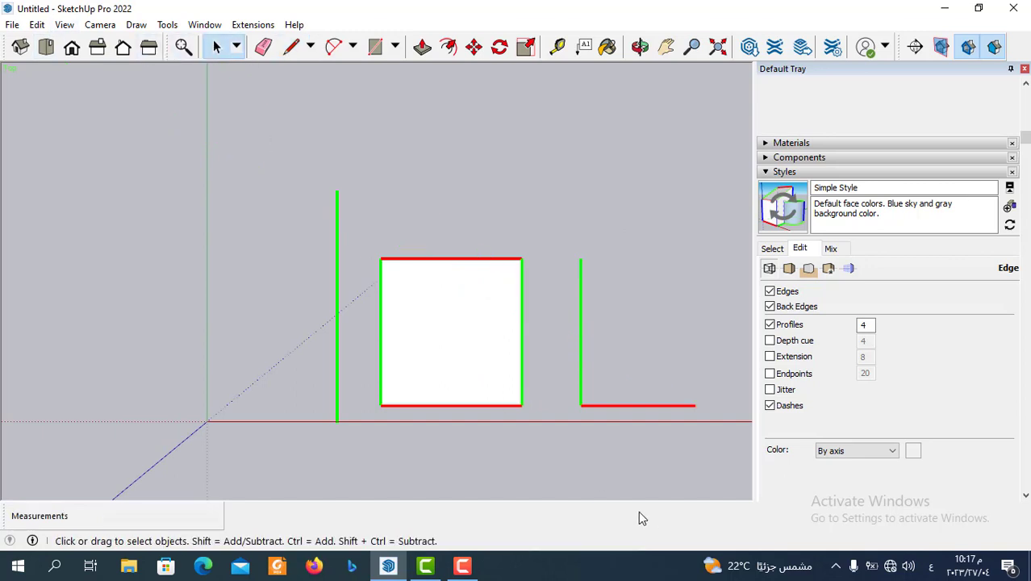
# Step: Set the edge Color back to By material and expand Materials
pyautogui.click(856, 453)
pyautogui.click(854, 476)
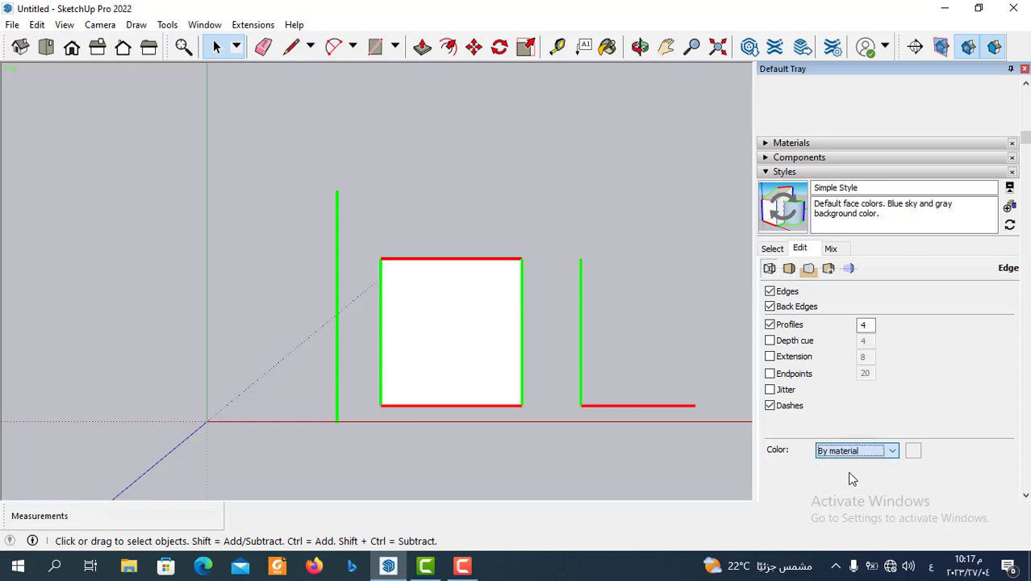
pyautogui.click(769, 145)
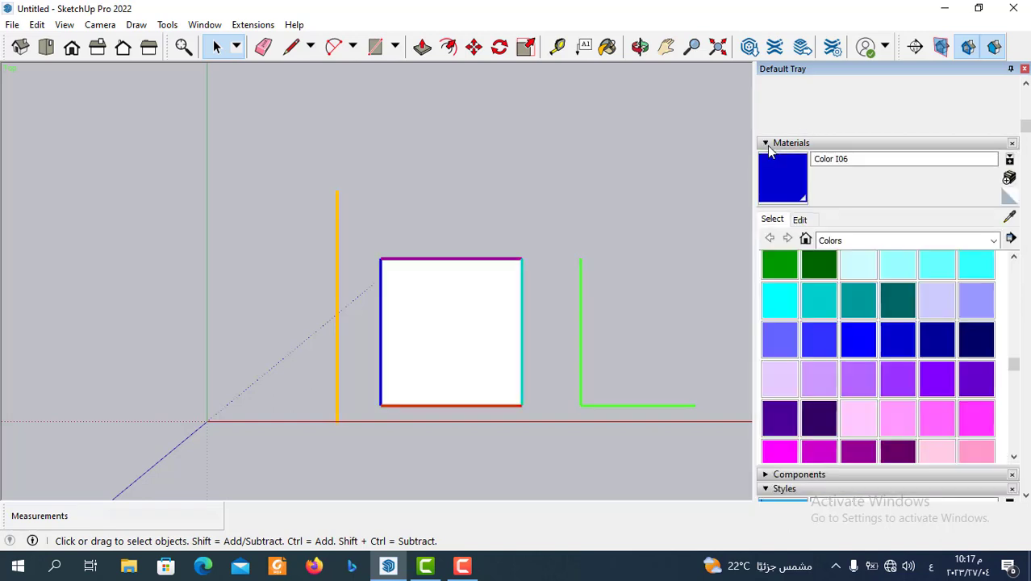
# Step: Paint the new vertical line pink with Color L02
pyautogui.click(935, 379)
pyautogui.click(950, 451)
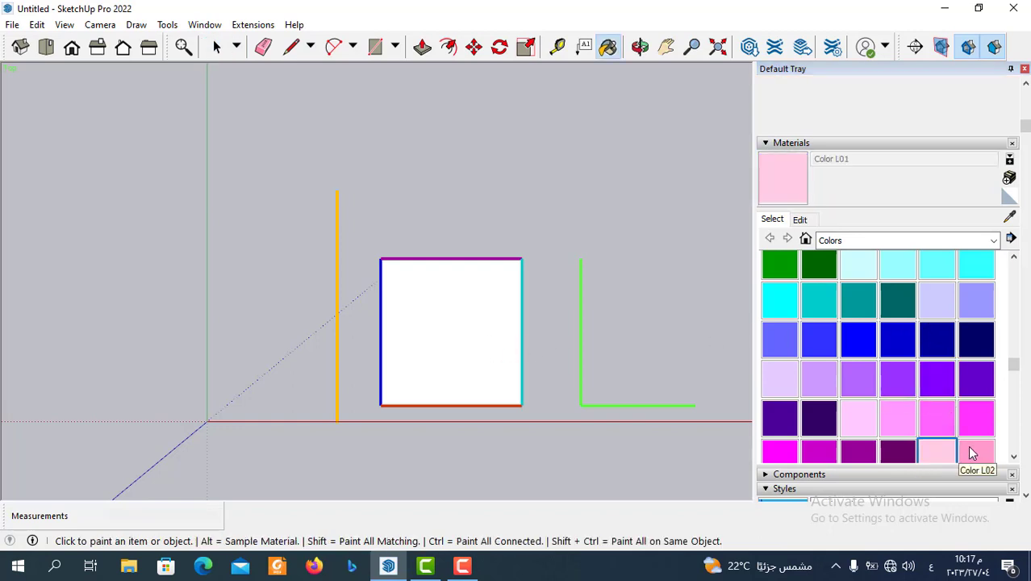
pyautogui.click(972, 451)
pyautogui.scroll(2, 585, 367)
pyautogui.scroll(2, 582, 343)
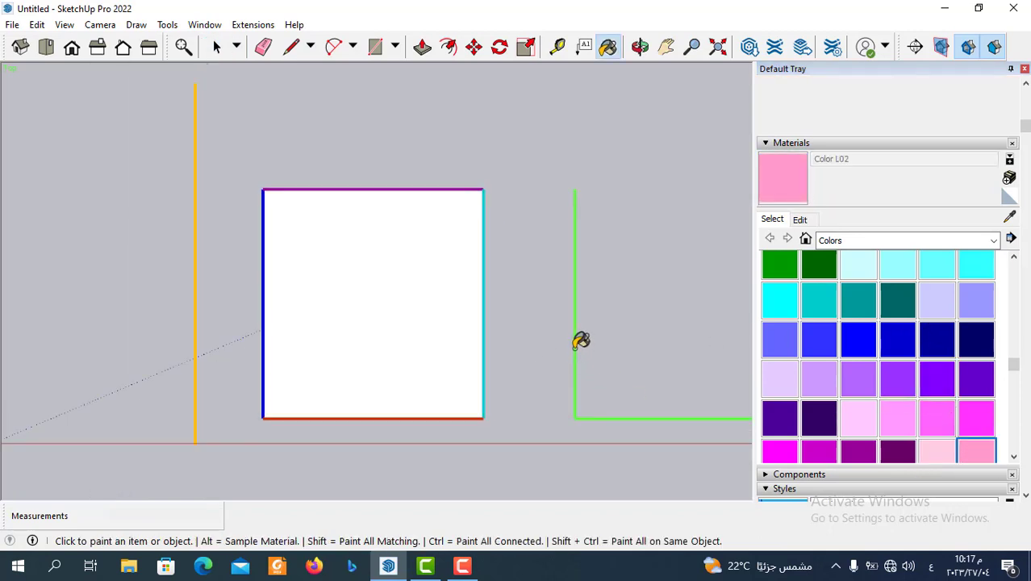
pyautogui.scroll(-2, 577, 323)
pyautogui.scroll(2, 580, 331)
pyautogui.click(559, 298)
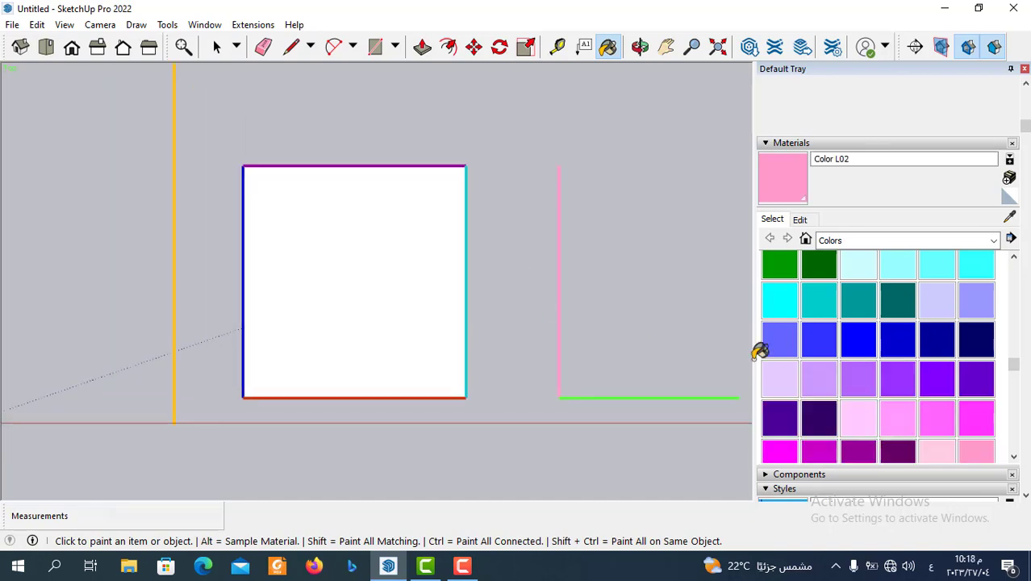
# Step: Repaint the vertical line dark purple with Color J08
pyautogui.click(819, 419)
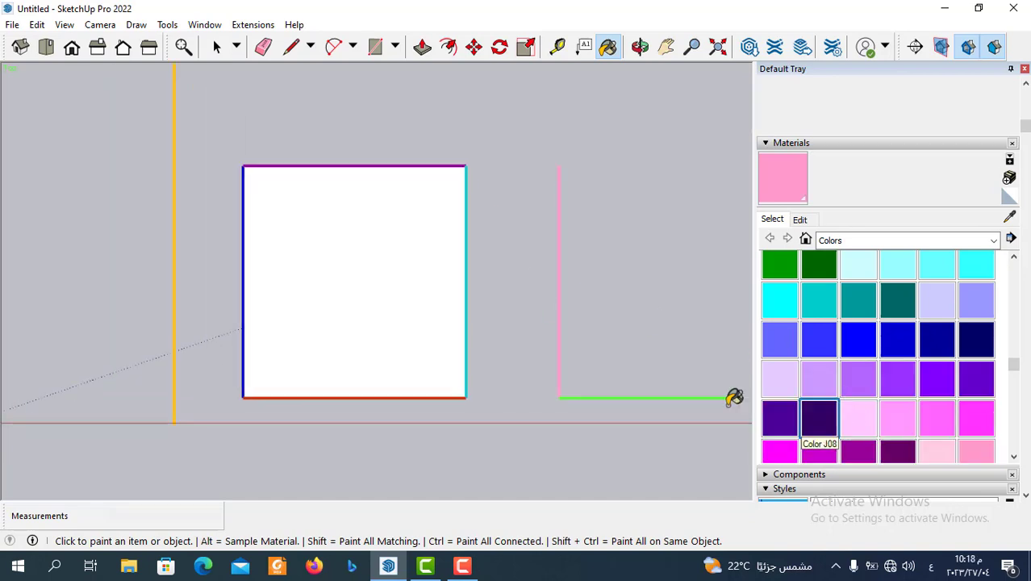
pyautogui.scroll(1, 565, 291)
pyautogui.scroll(2, 566, 288)
pyautogui.click(564, 290)
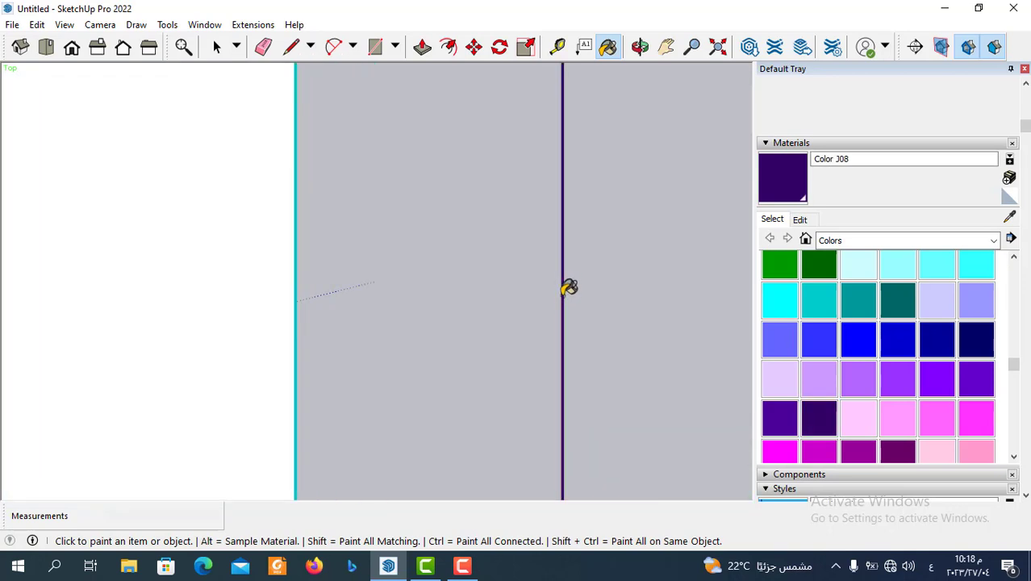
pyautogui.scroll(-2, 531, 304)
pyautogui.scroll(-2, 523, 303)
pyautogui.scroll(-1, 521, 310)
pyautogui.scroll(2, 460, 294)
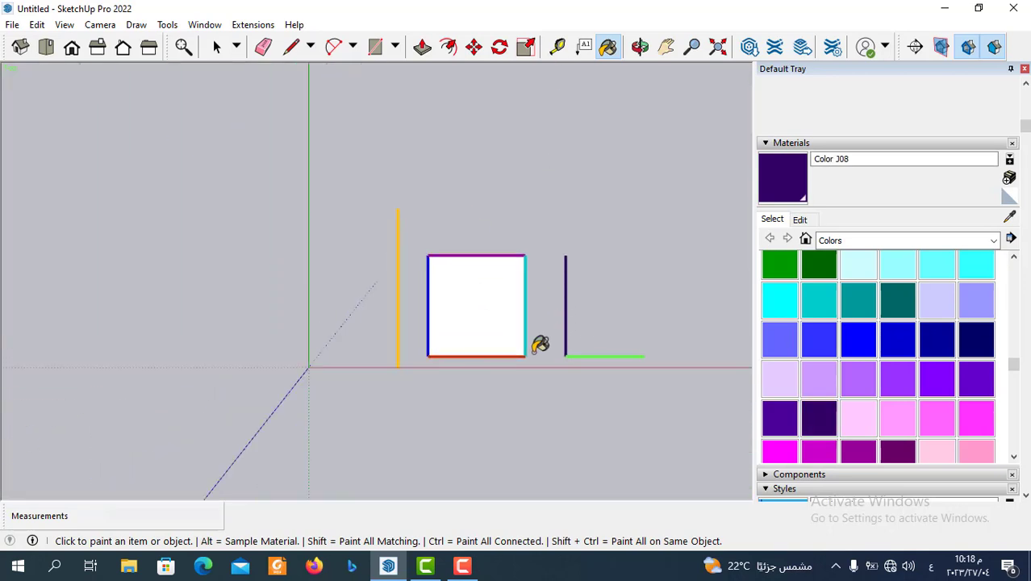
pyautogui.click(217, 46)
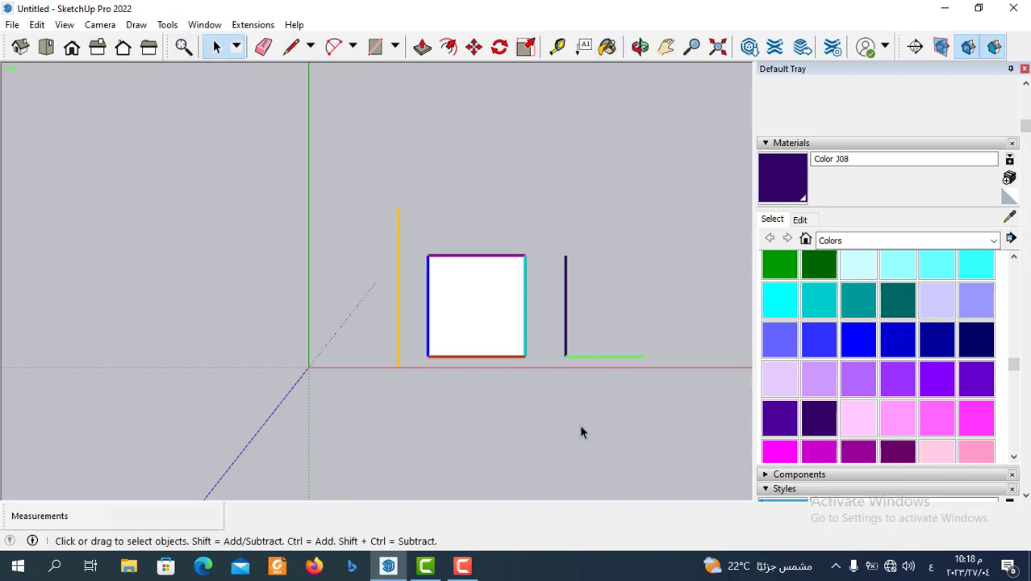